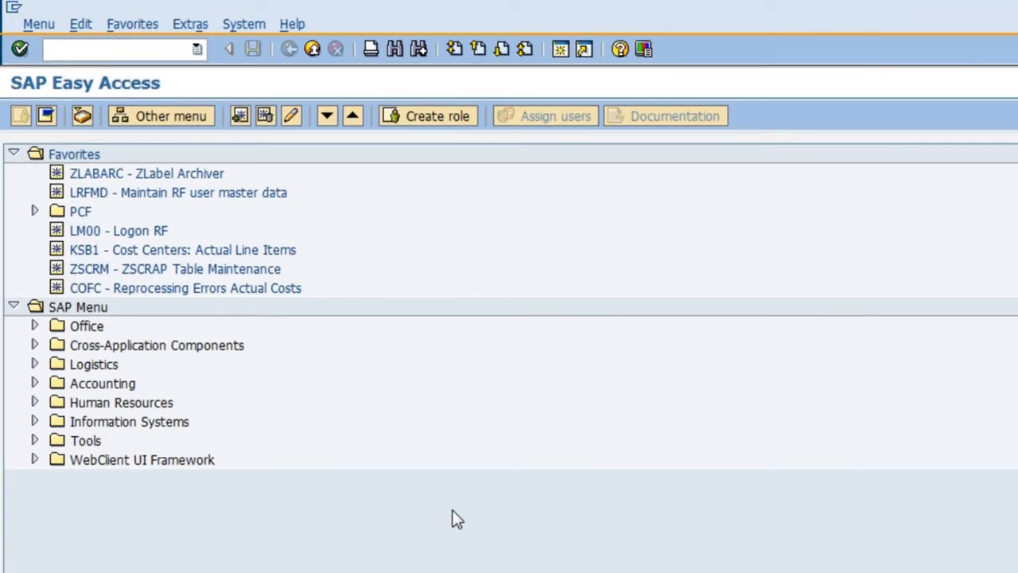
Open the bin status report with transaction ZBIN.
{"action": "type", "text": "ZBIN"}
{"action": "key", "text": "Return"}
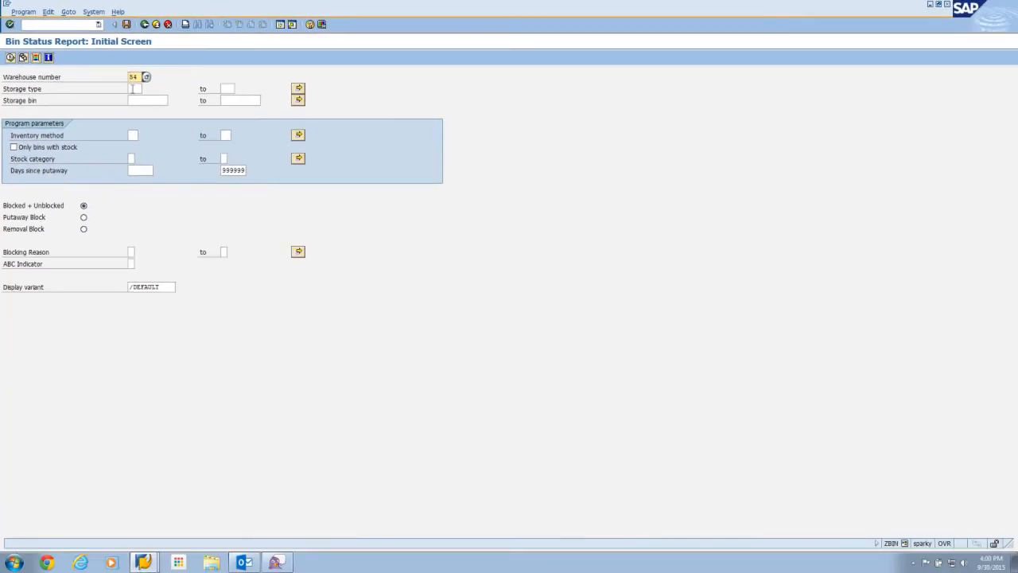
{"action": "left_click", "coordinate": [139, 89]}
{"action": "left_click", "coordinate": [154, 101]}
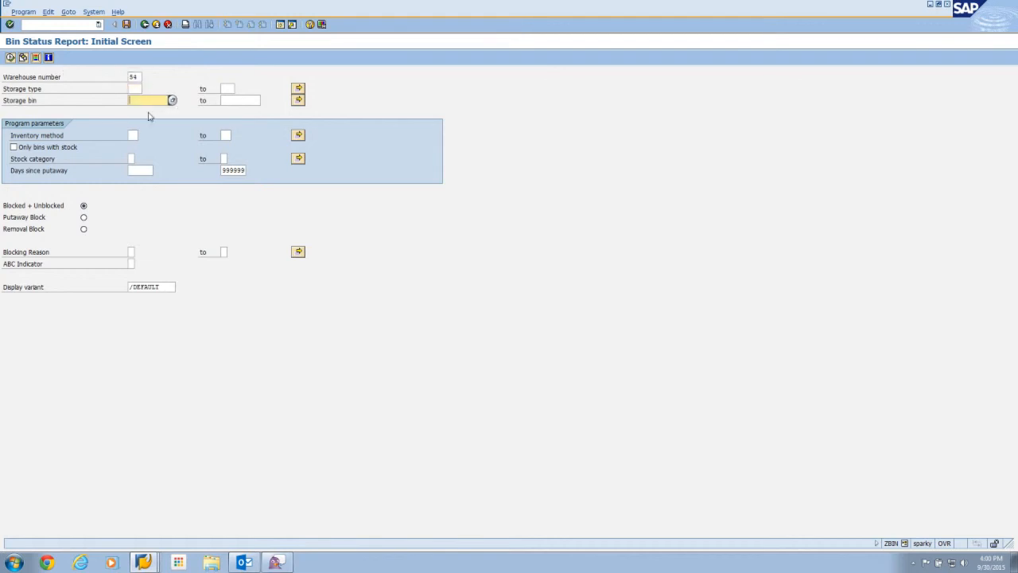
{"action": "left_click", "coordinate": [13, 148]}
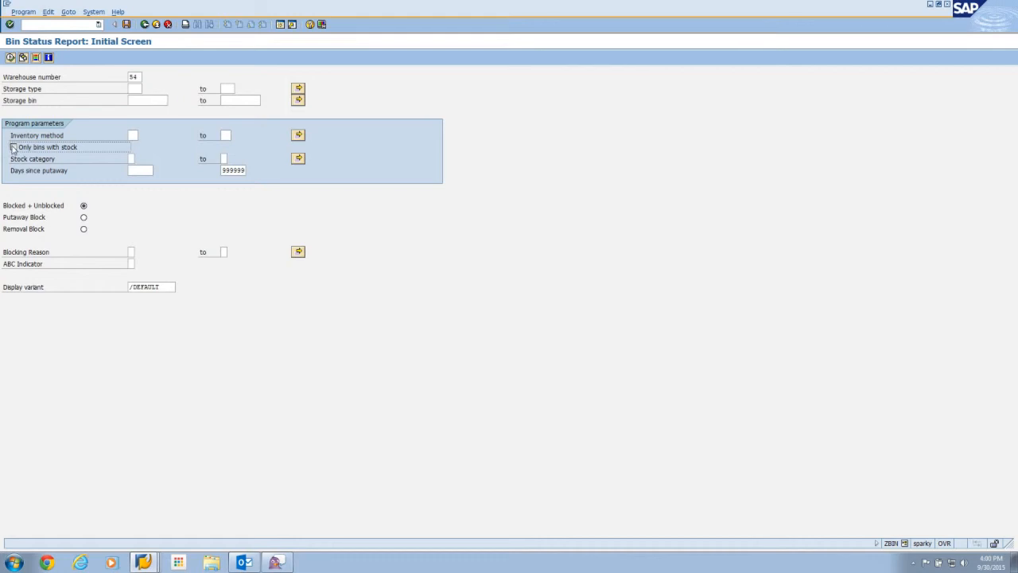
{"action": "left_click", "coordinate": [13, 147]}
{"action": "left_click", "coordinate": [168, 287]}
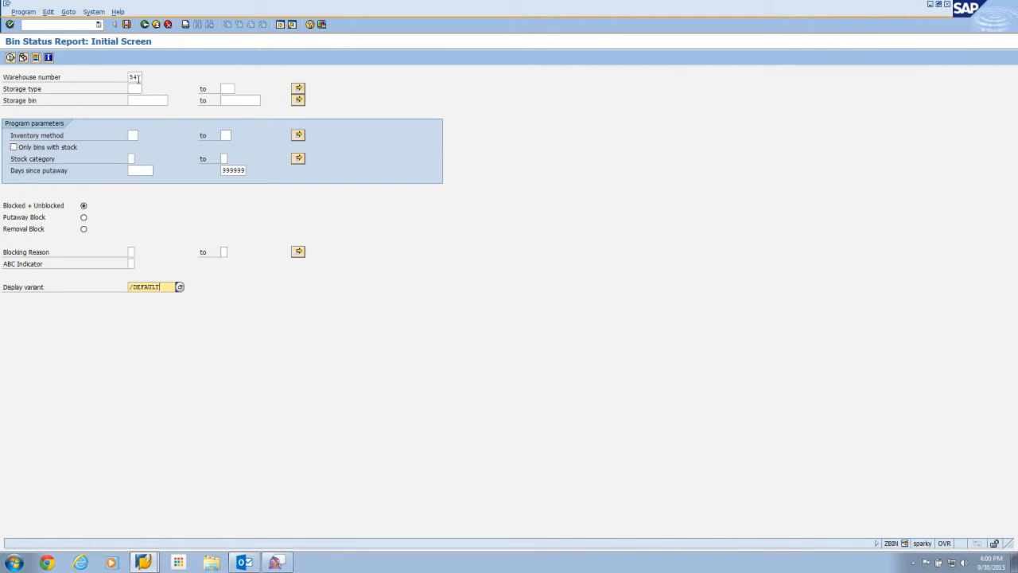
Set the warehouse number to 46 and choose storage type FLA (Flyers Tier A) from its list of possible entries.
{"action": "double_click", "coordinate": [134, 76]}
{"action": "type", "text": "46"}
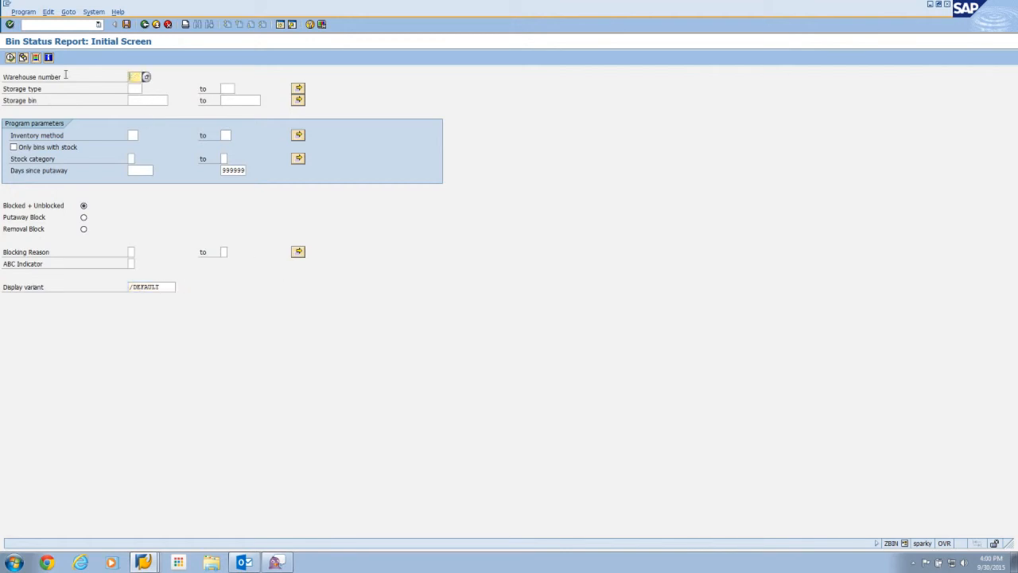
{"action": "left_click", "coordinate": [134, 89]}
{"action": "left_click", "coordinate": [147, 89]}
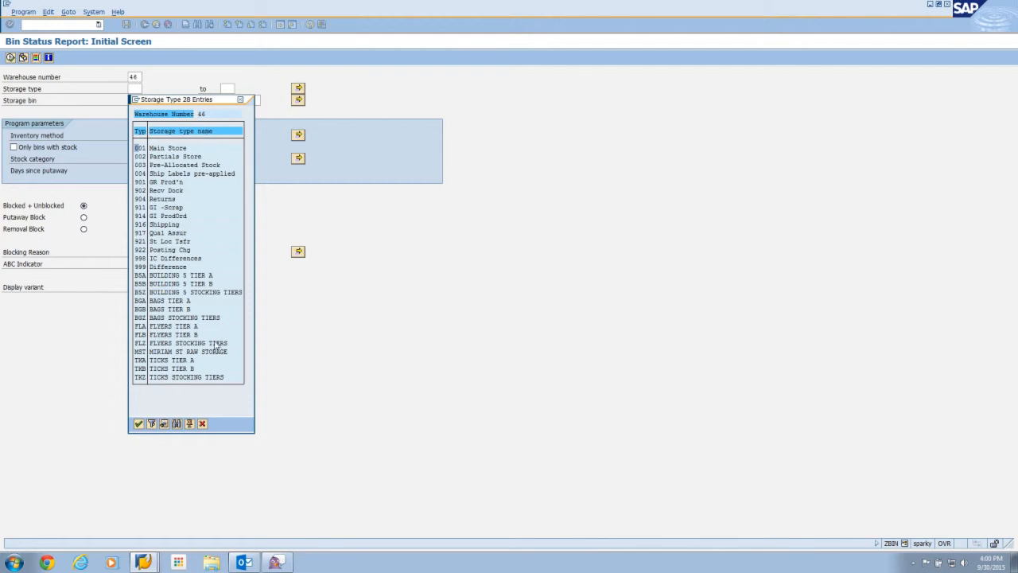
{"action": "left_click", "coordinate": [141, 326]}
{"action": "double_click", "coordinate": [141, 326]}
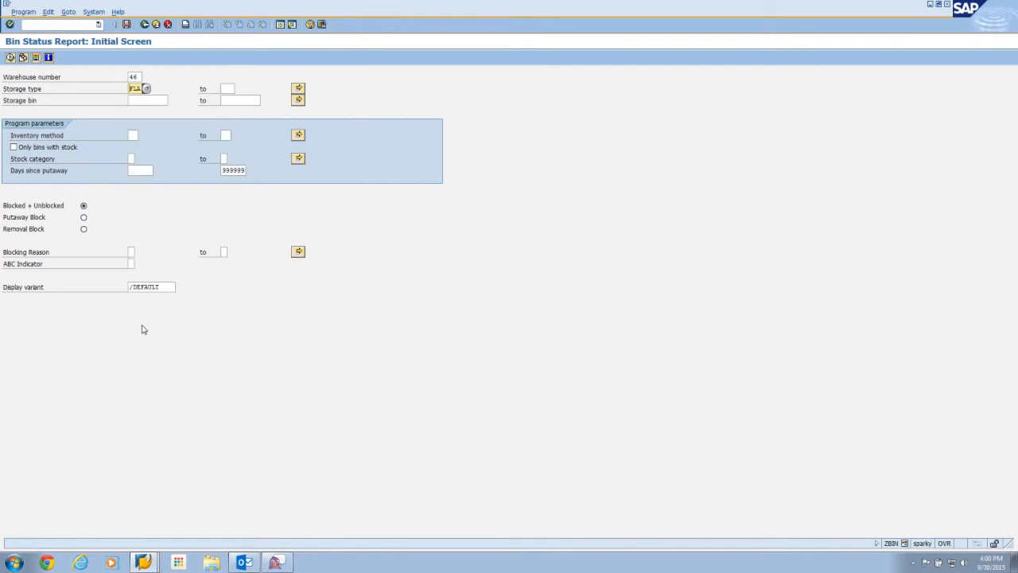
Restrict the selection to only bins with stock and execute the report.
{"action": "left_click", "coordinate": [13, 148]}
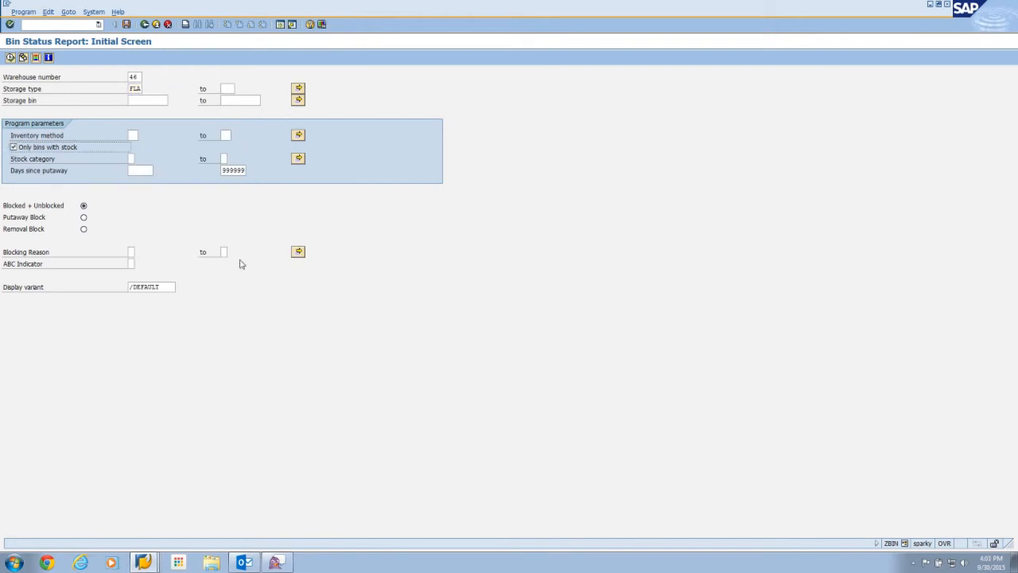
{"action": "double_click", "coordinate": [131, 88]}
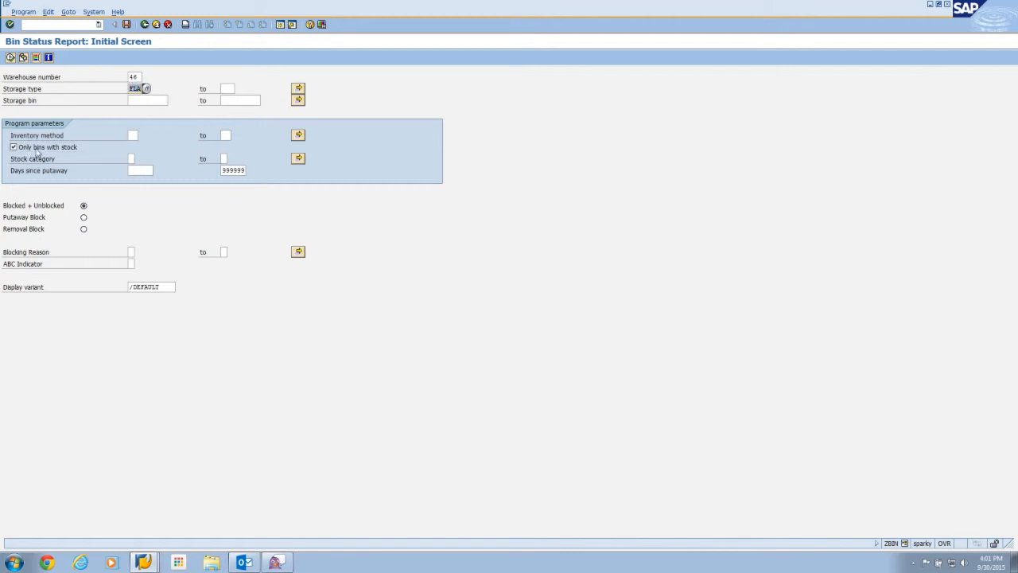
{"action": "left_click", "coordinate": [10, 57]}
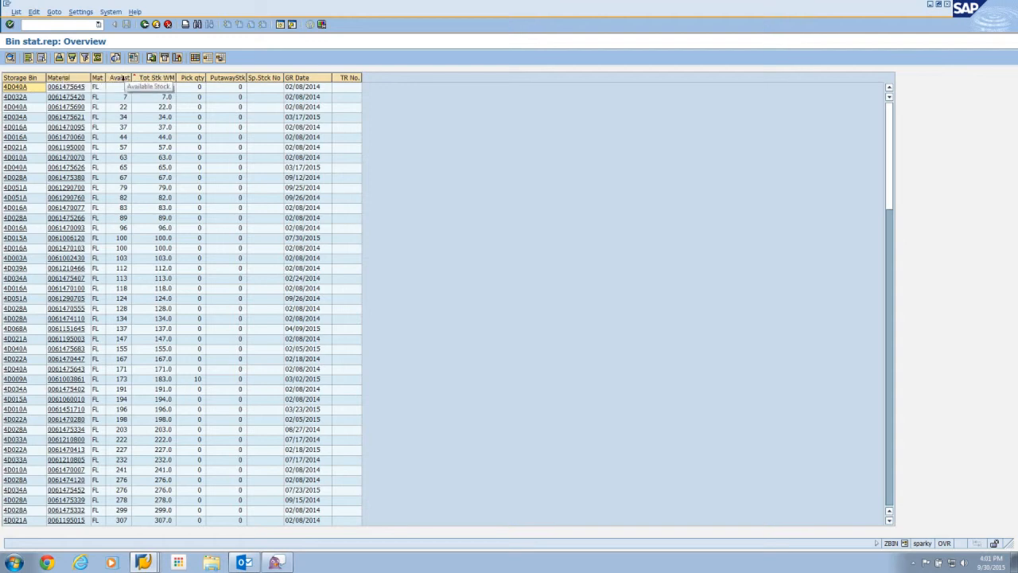
Examine the available stock, total stock, pick quantity and putaway stock columns of the bin list.
{"action": "left_click", "coordinate": [122, 77]}
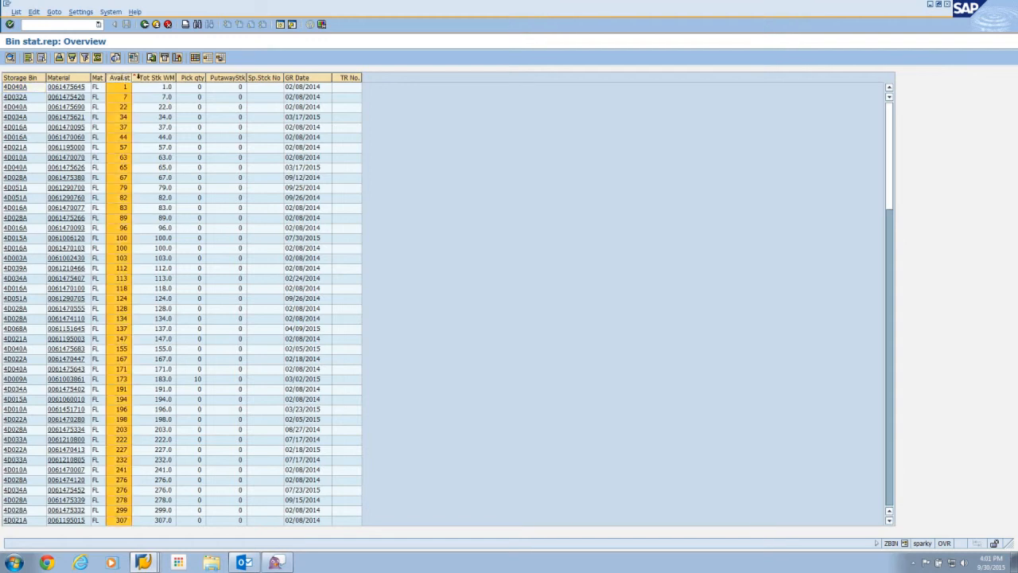
{"action": "left_click", "coordinate": [141, 77], "text": "ctrl"}
{"action": "left_click_drag", "start_coordinate": [204, 77], "coordinate": [212, 78]}
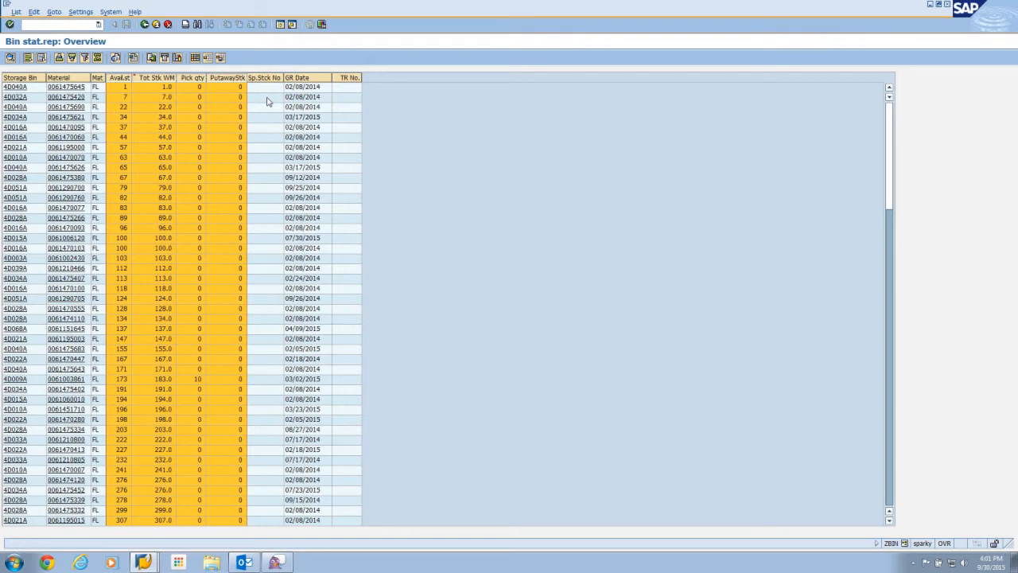
{"action": "left_click", "coordinate": [271, 89]}
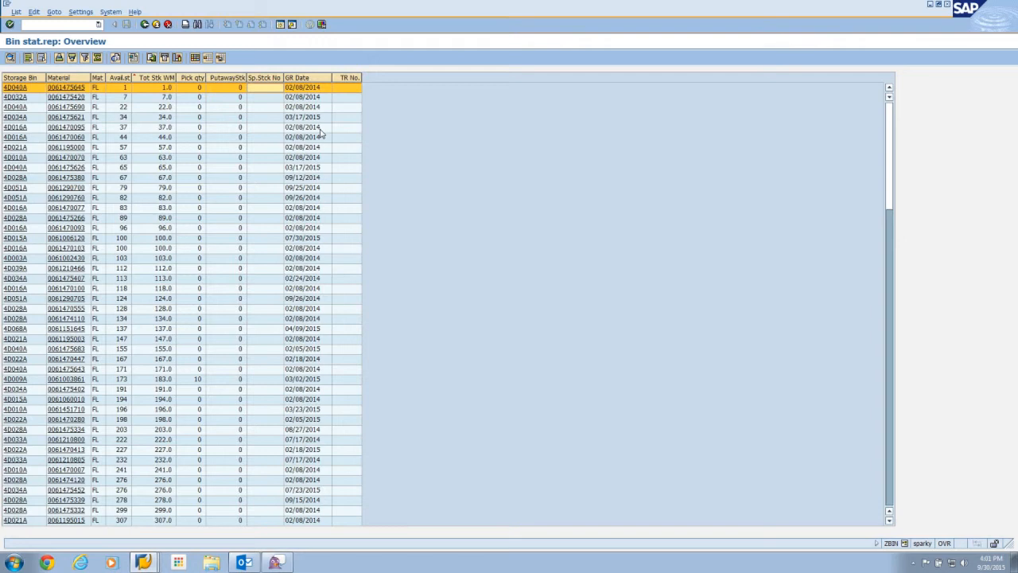
Move the GR Date column directly after the putaway stock column and save the layout as /46_BIN PENN with default setting.
{"action": "left_click", "coordinate": [318, 78]}
{"action": "left_click_drag", "start_coordinate": [276, 79], "coordinate": [251, 78]}
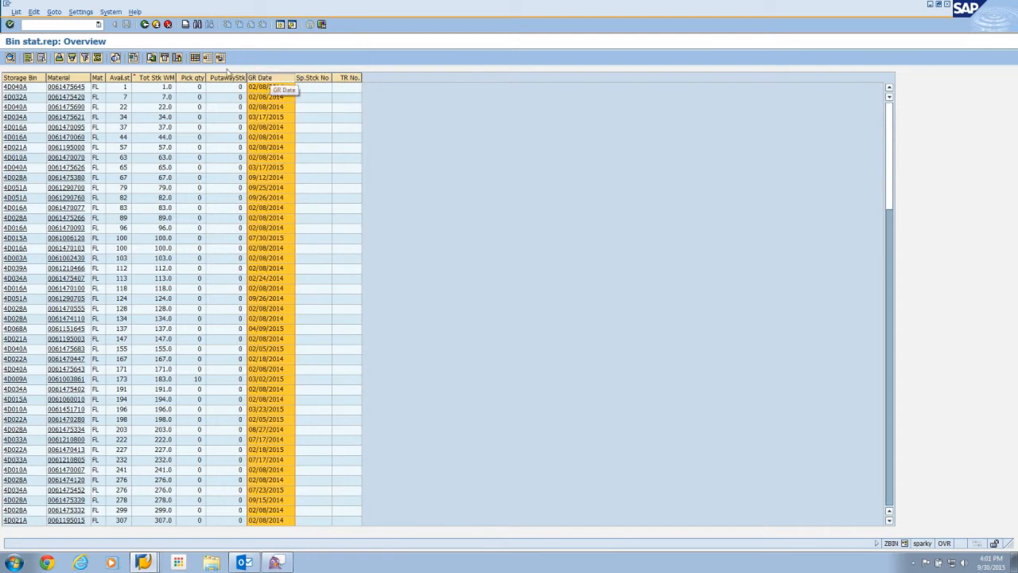
{"action": "left_click", "coordinate": [221, 59]}
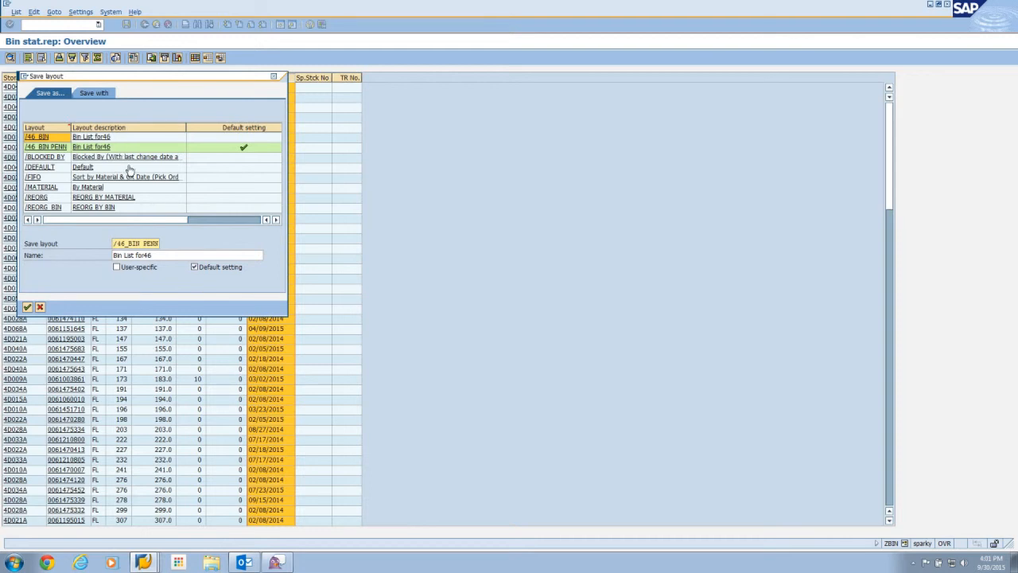
{"action": "left_click", "coordinate": [27, 307]}
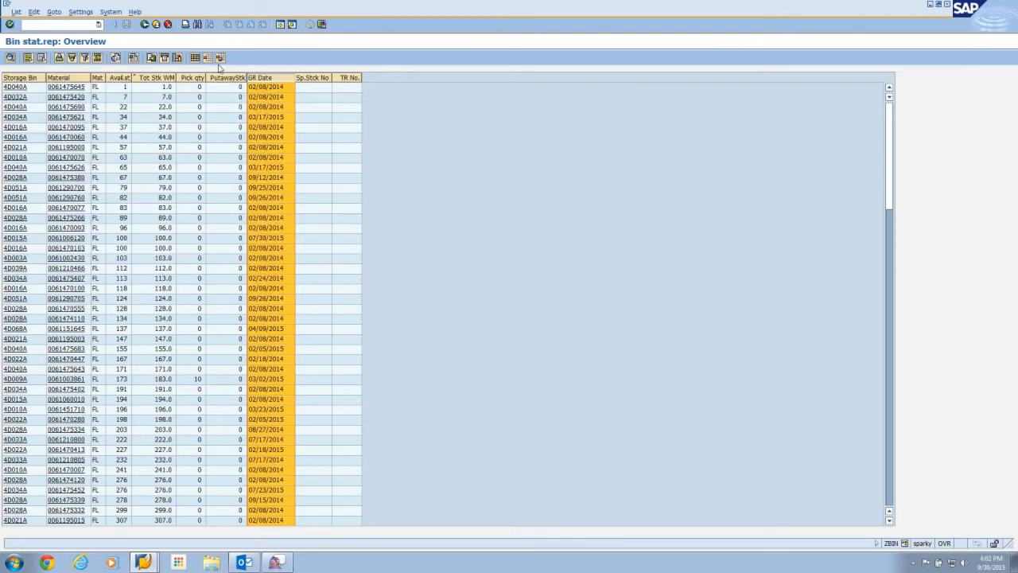
Add the Storage Type column to the displayed columns of the layout, directly before GR Date.
{"action": "left_click", "coordinate": [195, 57]}
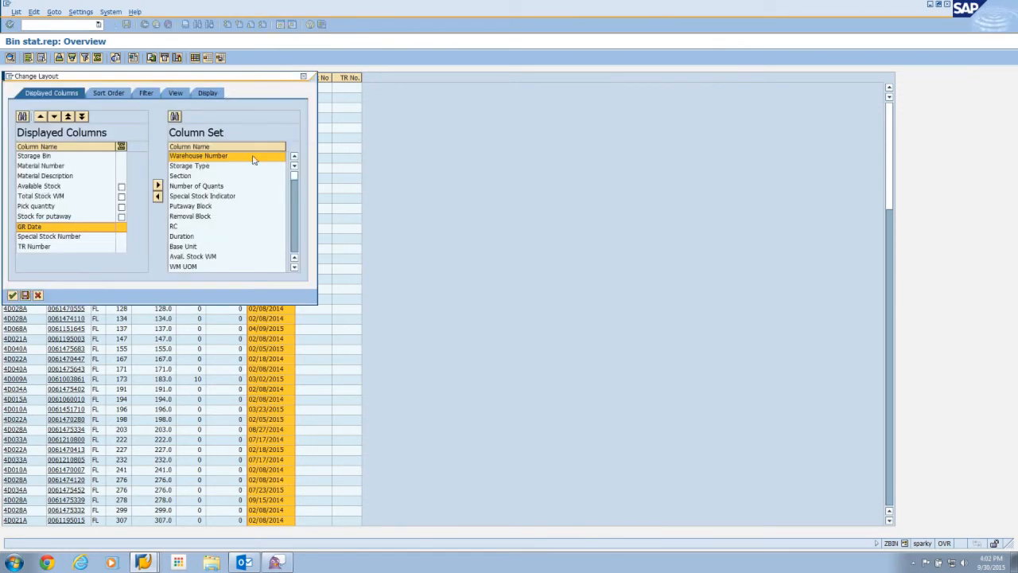
{"action": "left_click", "coordinate": [211, 167]}
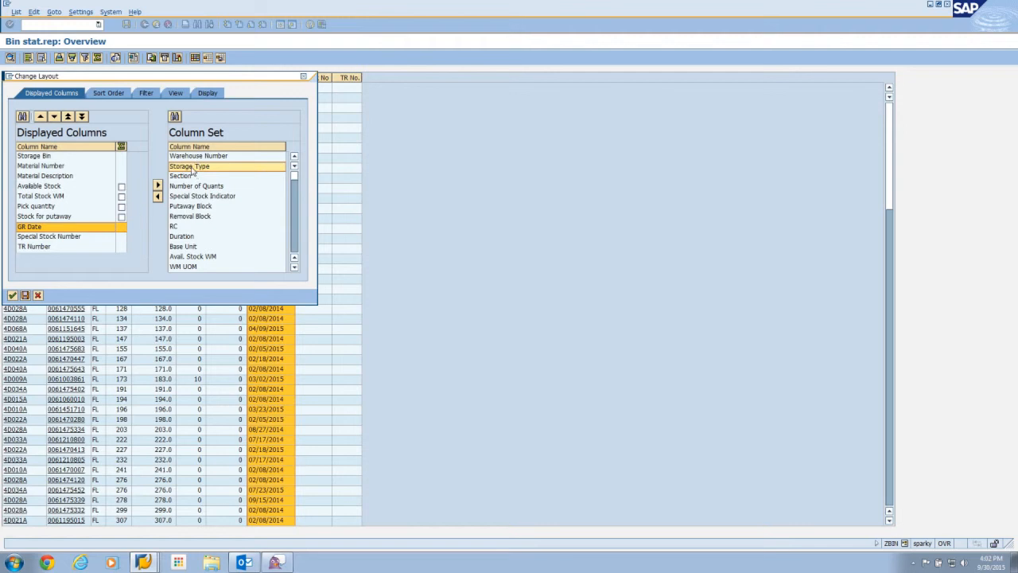
{"action": "left_click", "coordinate": [157, 196]}
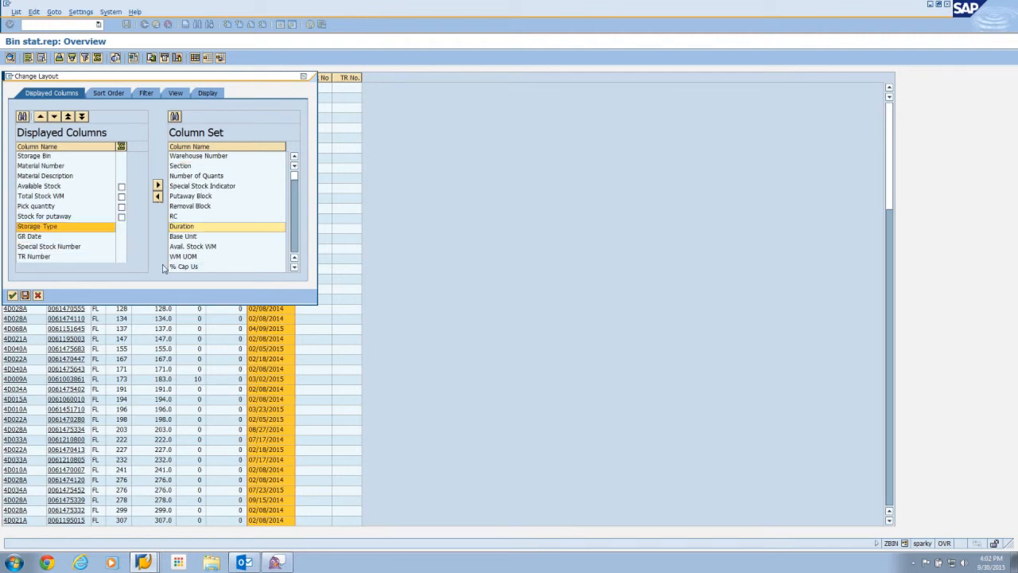
{"action": "left_click", "coordinate": [12, 295]}
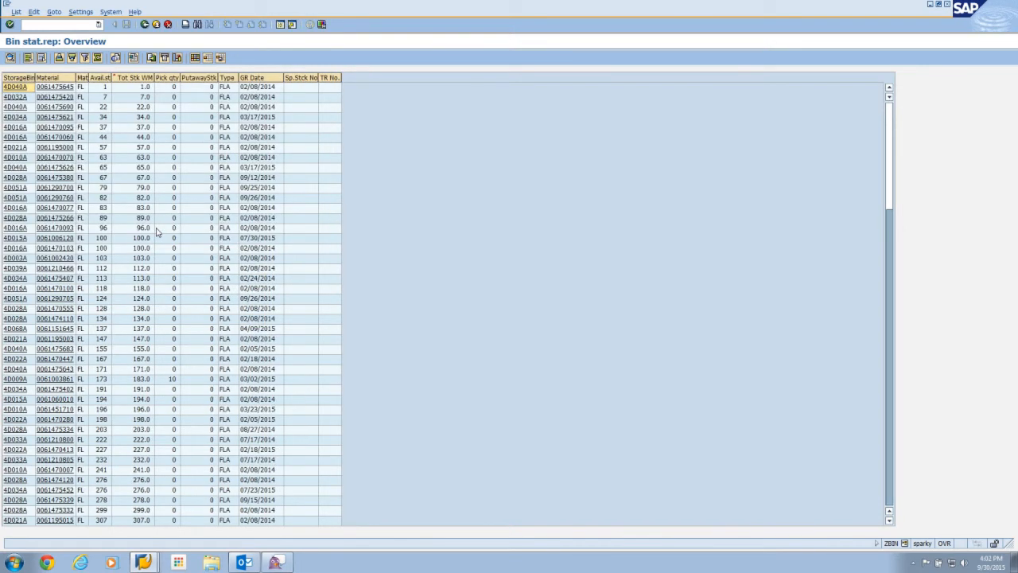
{"action": "left_click", "coordinate": [227, 78]}
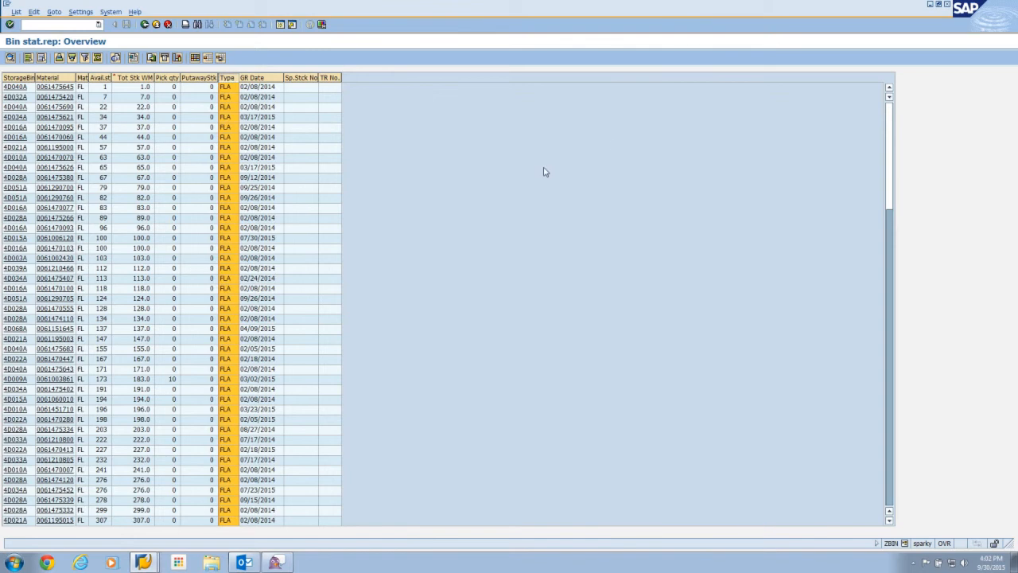
{"action": "left_click", "coordinate": [302, 78]}
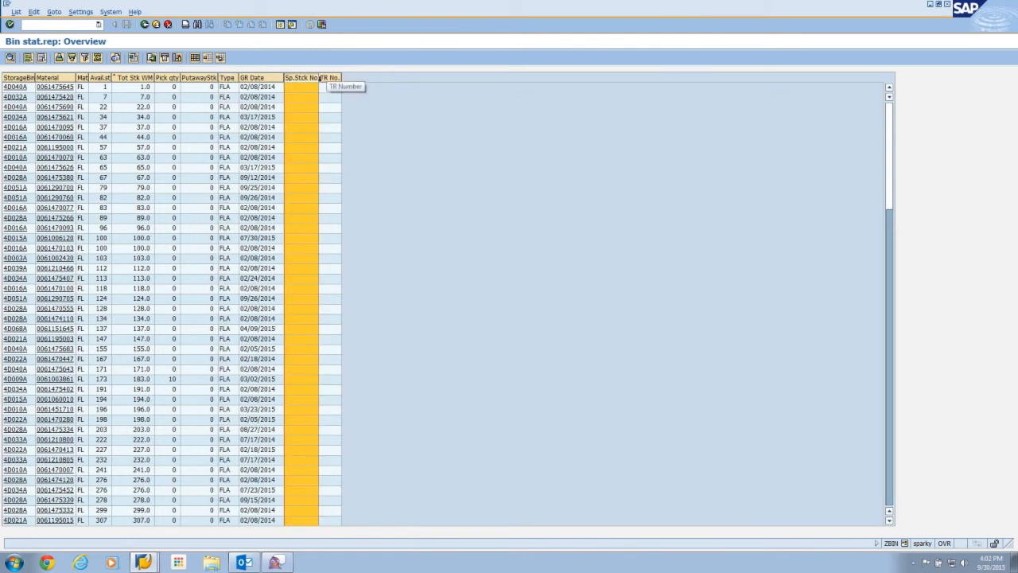
{"action": "left_click", "coordinate": [328, 78]}
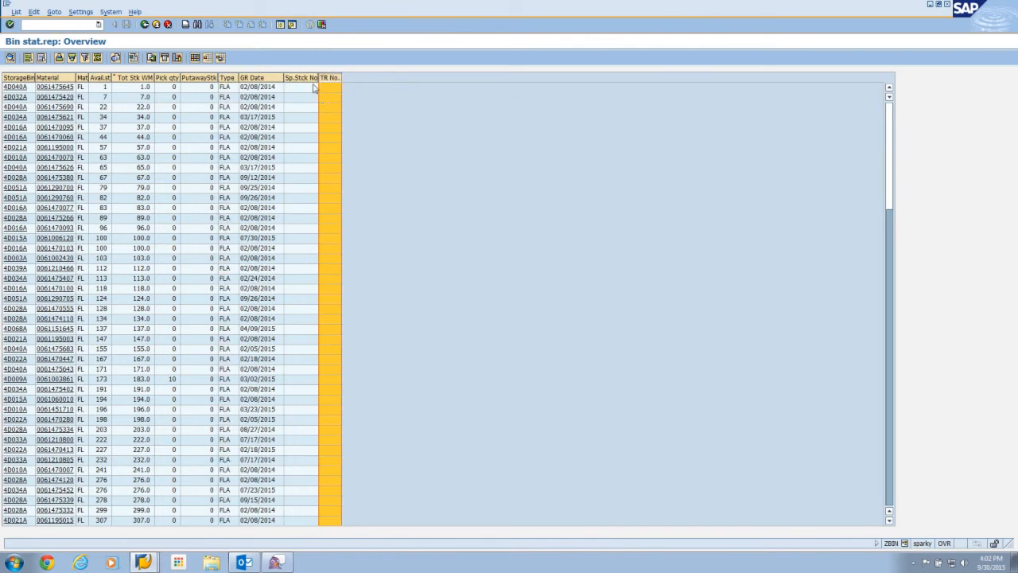
{"action": "left_click", "coordinate": [303, 78]}
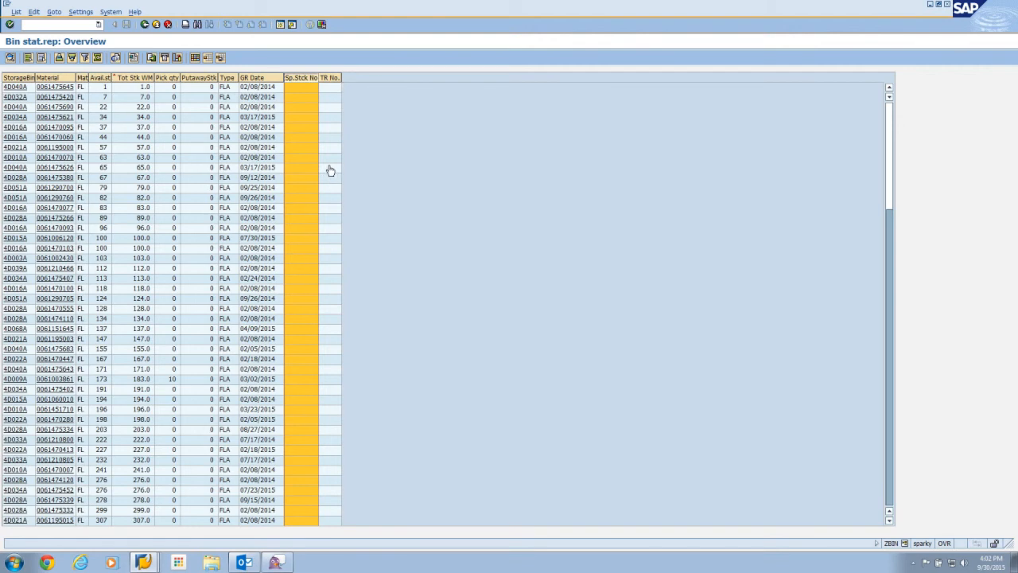
{"action": "left_click", "coordinate": [195, 58]}
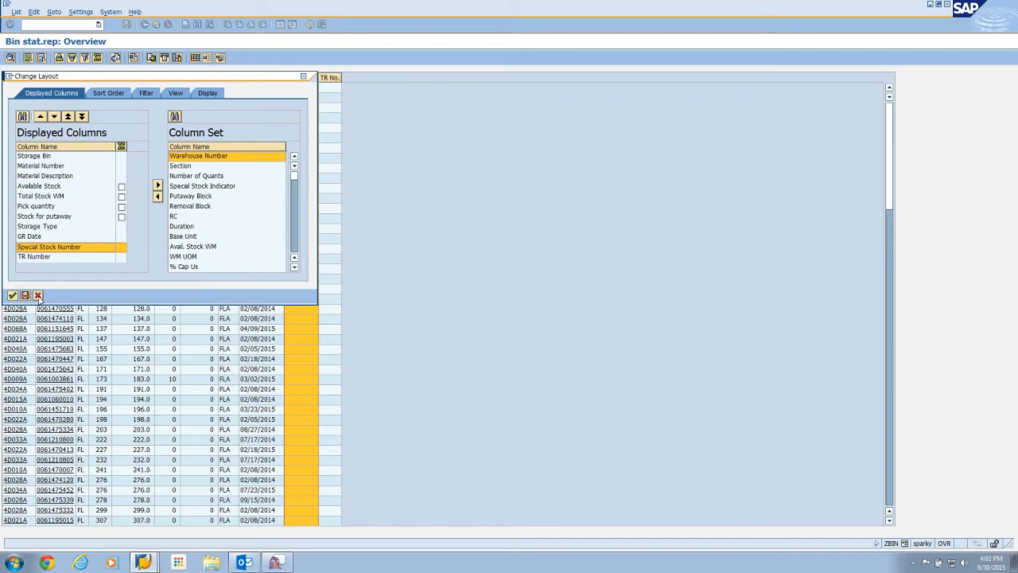
{"action": "left_click", "coordinate": [37, 296]}
Hide the Special Stock Number and TR Number columns together from the bin list.
{"action": "left_click", "coordinate": [312, 77]}
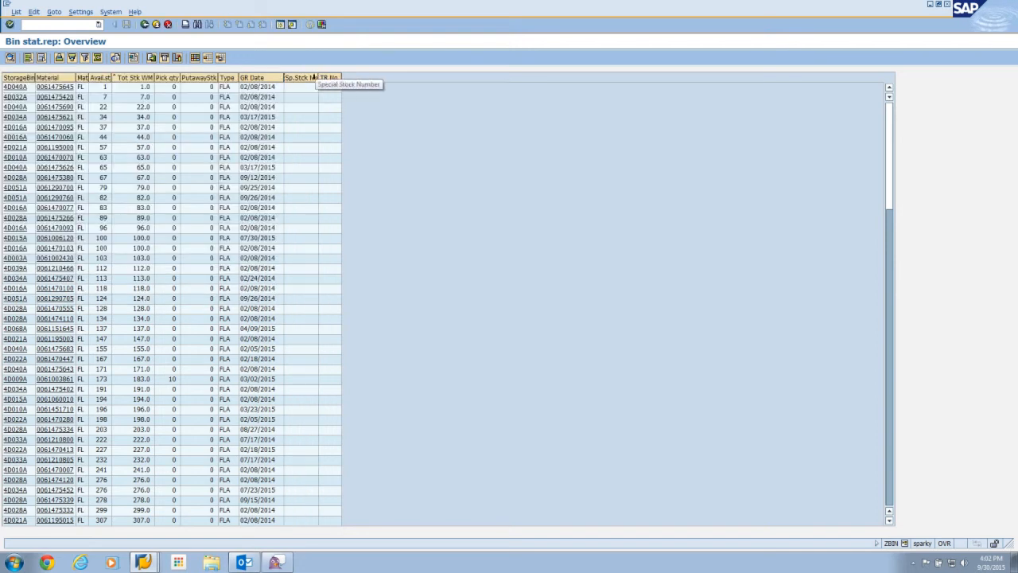
{"action": "left_click", "coordinate": [313, 77]}
{"action": "left_click", "coordinate": [329, 77], "text": "ctrl"}
{"action": "right_click", "coordinate": [333, 79]}
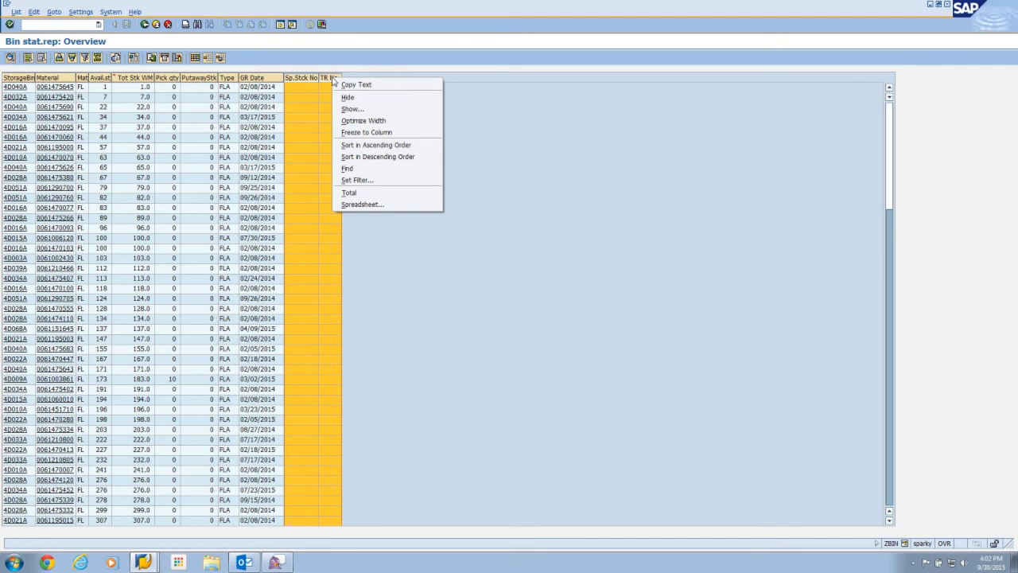
{"action": "left_click", "coordinate": [350, 97]}
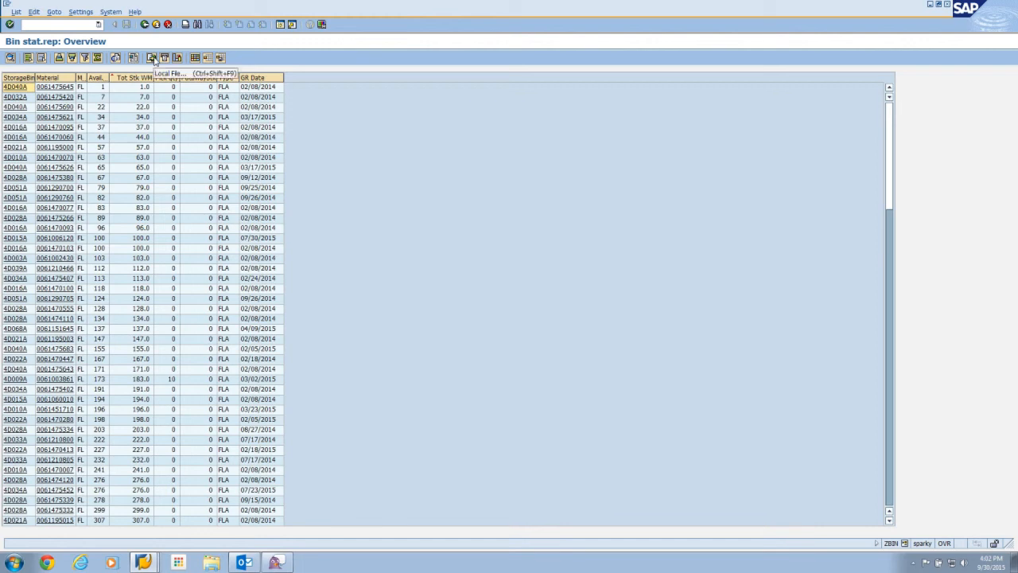
Display the details of storage bin 4D040A from the first row of the bin list.
{"action": "left_click", "coordinate": [15, 88]}
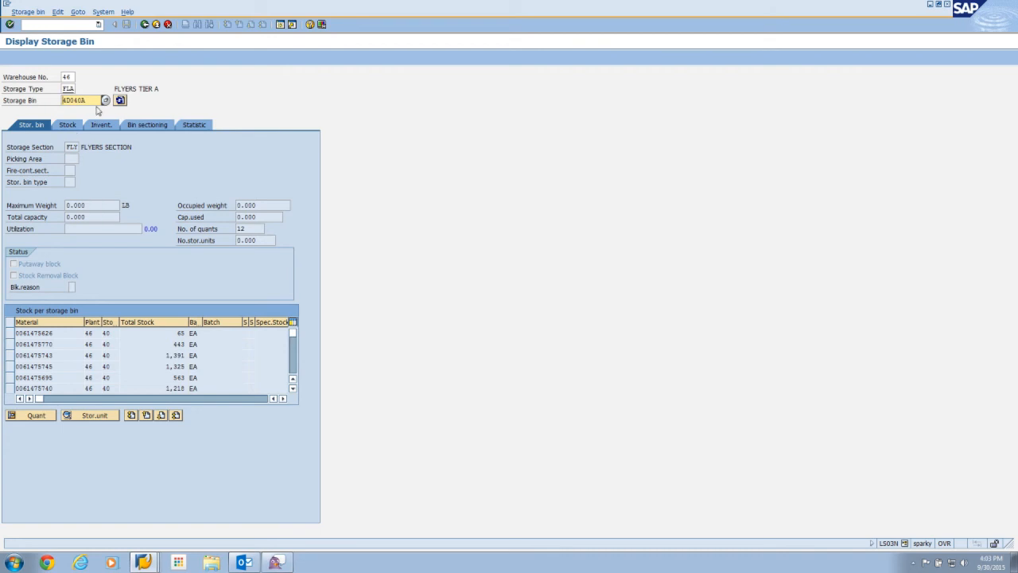